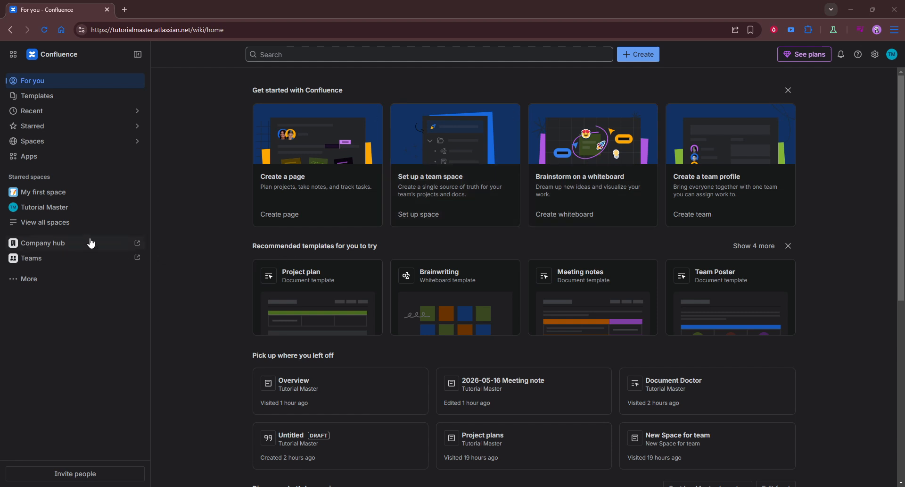
Create a new collaboration space named "Documentation Space" with default access and the default features
{"action": "left_click", "coordinate": [64, 223]}
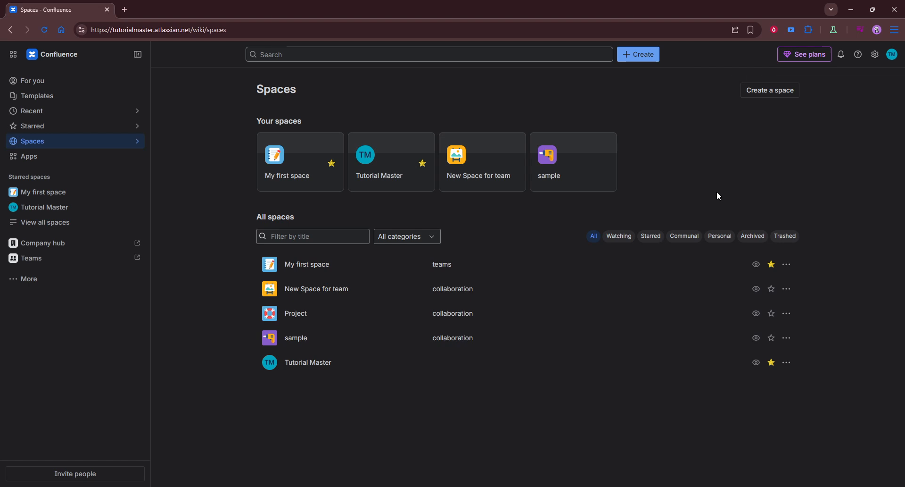
{"action": "left_click", "coordinate": [761, 90]}
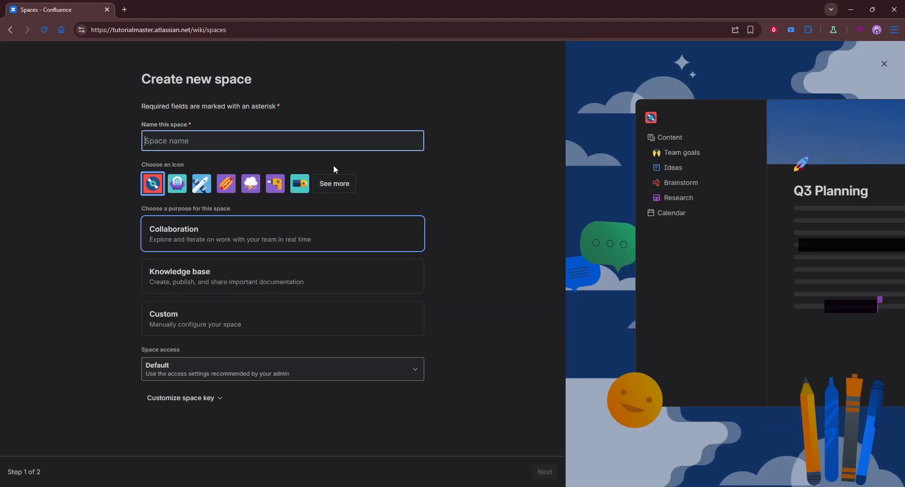
{"action": "type", "text": "Documentation Space c"}
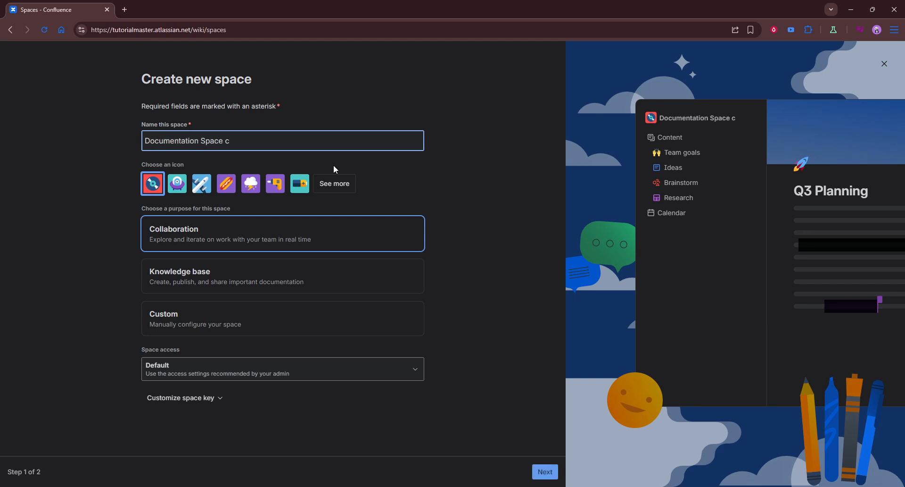
{"action": "key", "text": "BackSpace"}
{"action": "left_click", "coordinate": [544, 472]}
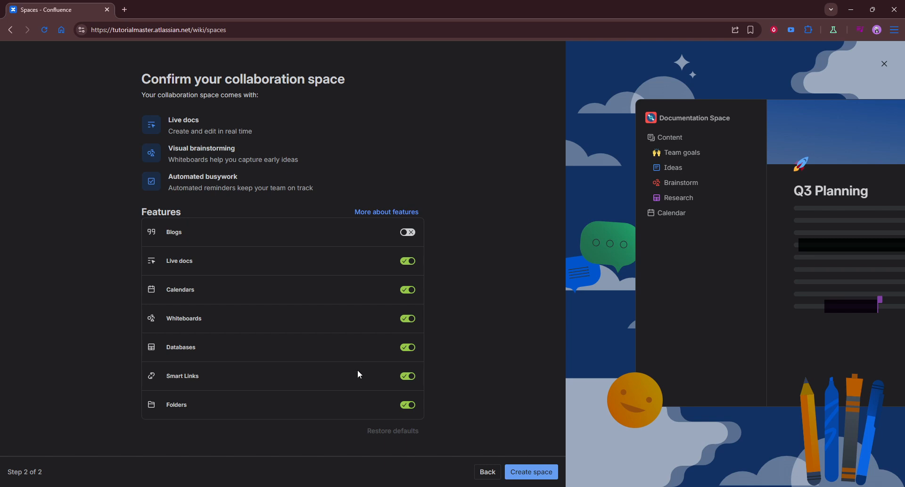
{"action": "left_click", "coordinate": [540, 474]}
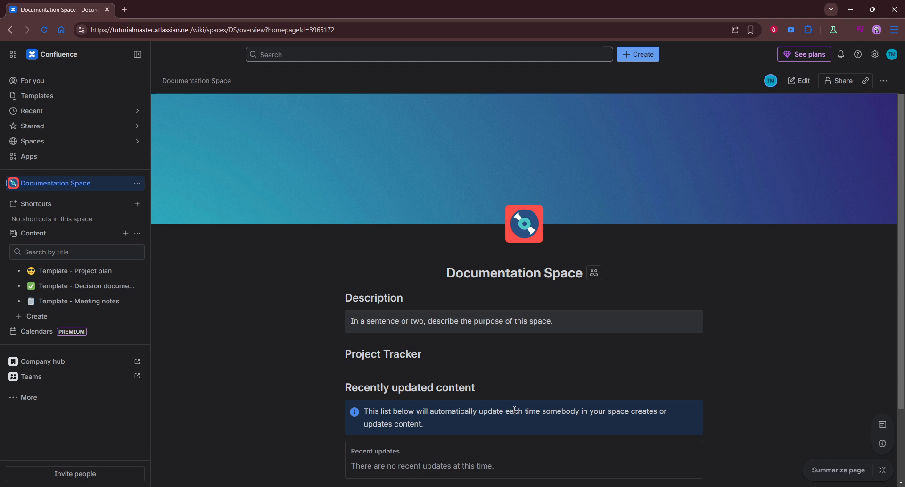
Create a new page in Documentation Space and title it "Parent Document"
{"action": "scroll", "coordinate": [302, 278], "scroll_direction": "down", "scroll_amount": 2}
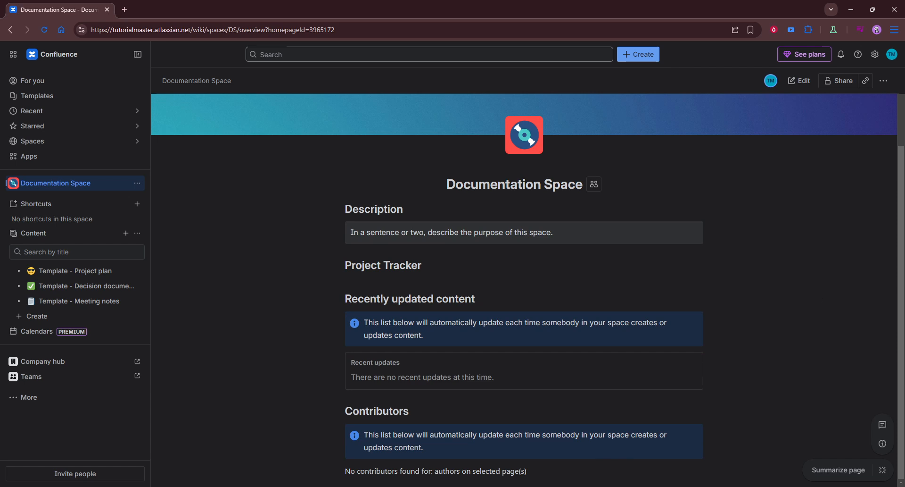
{"action": "left_click", "coordinate": [63, 320]}
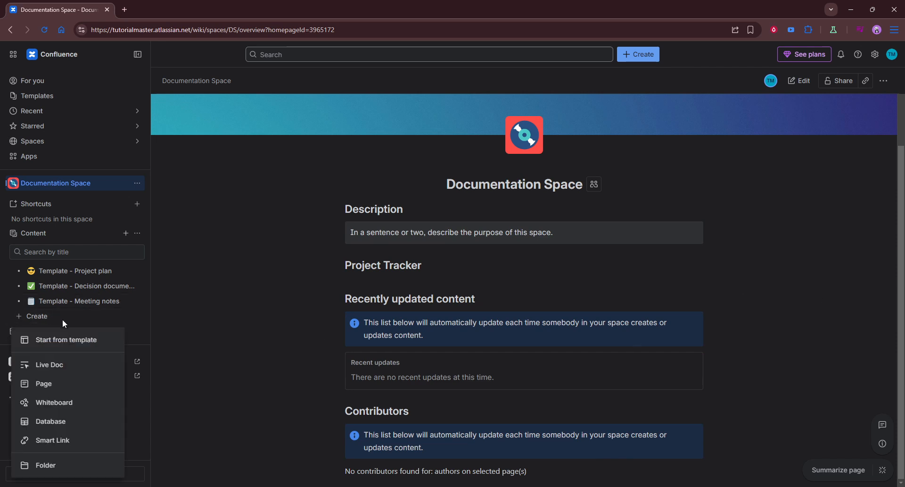
{"action": "left_click", "coordinate": [63, 385]}
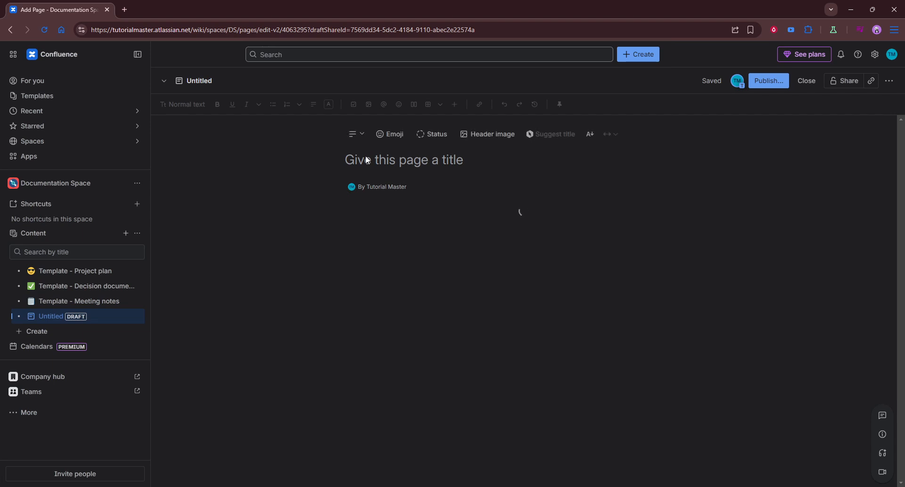
{"action": "type", "text": "P"}
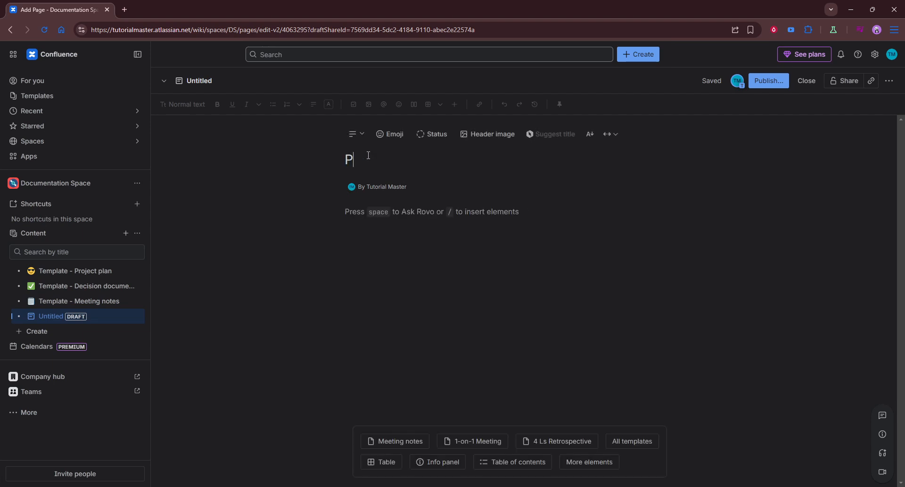
{"action": "type", "text": "arent Docu"}
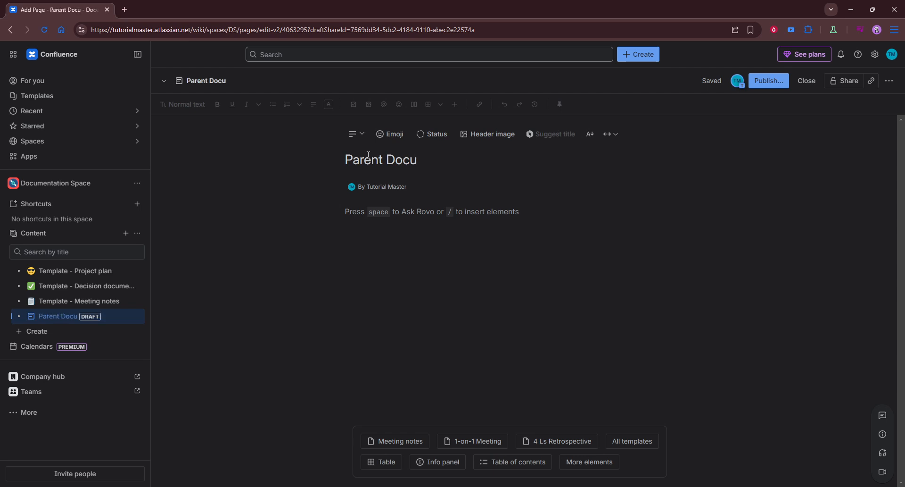
{"action": "type", "text": "metn"}
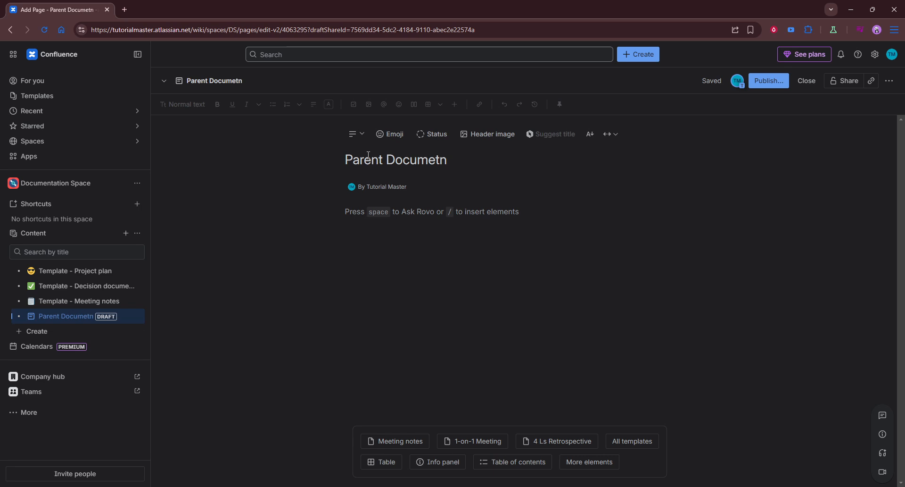
{"action": "key", "text": "BackSpace"}
{"action": "key", "text": "BackSpace"}
{"action": "type", "text": "nt"}
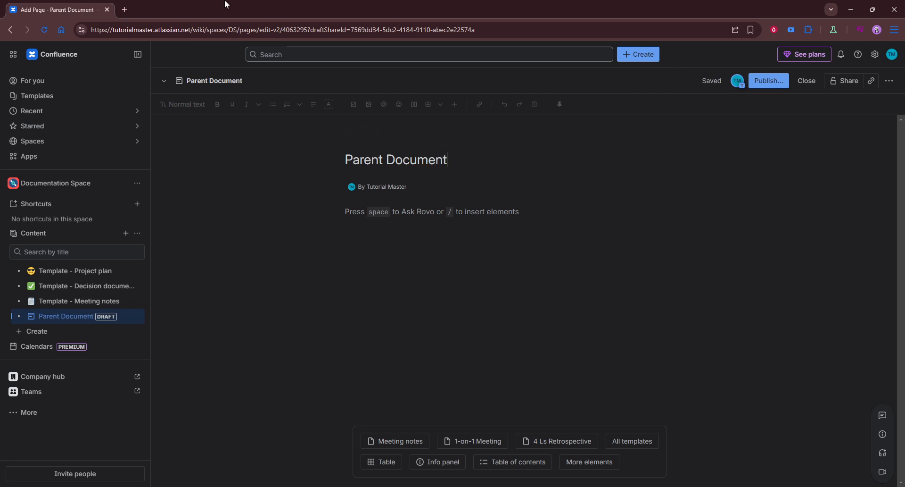
{"action": "left_click", "coordinate": [473, 301]}
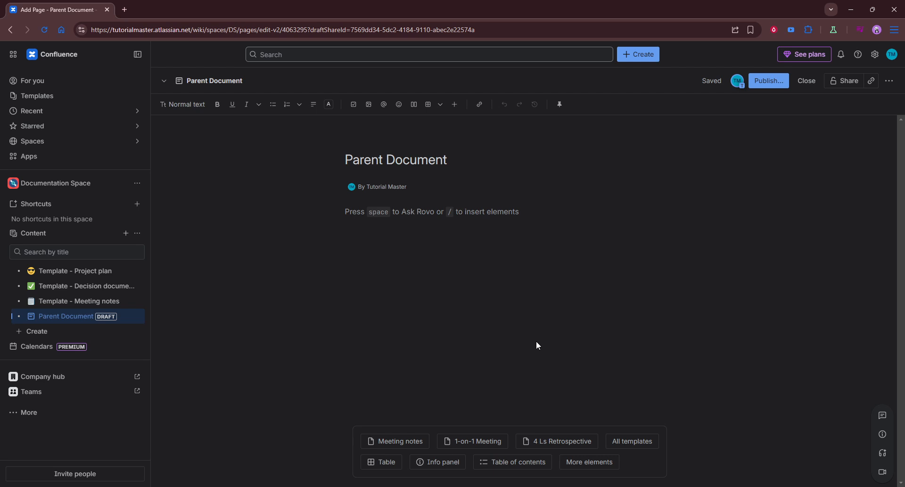
Create another page in the same space and title it "Child document"
{"action": "left_click", "coordinate": [32, 332]}
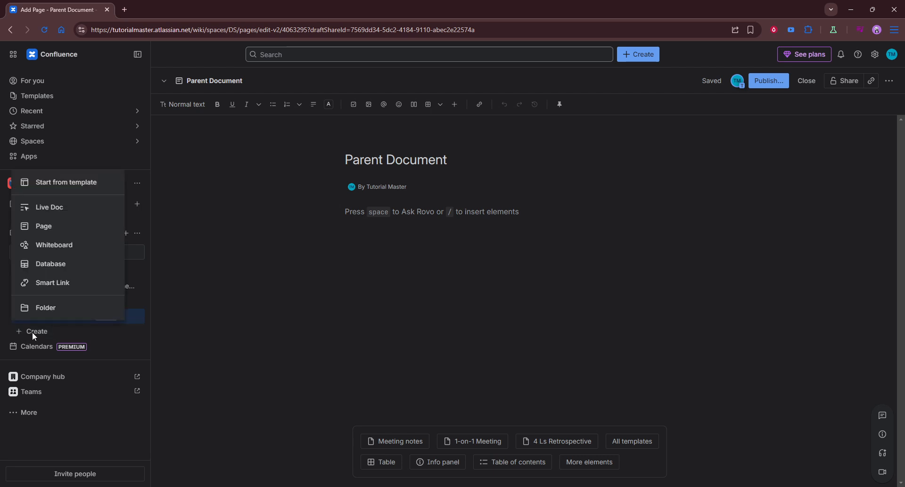
{"action": "left_click", "coordinate": [54, 226]}
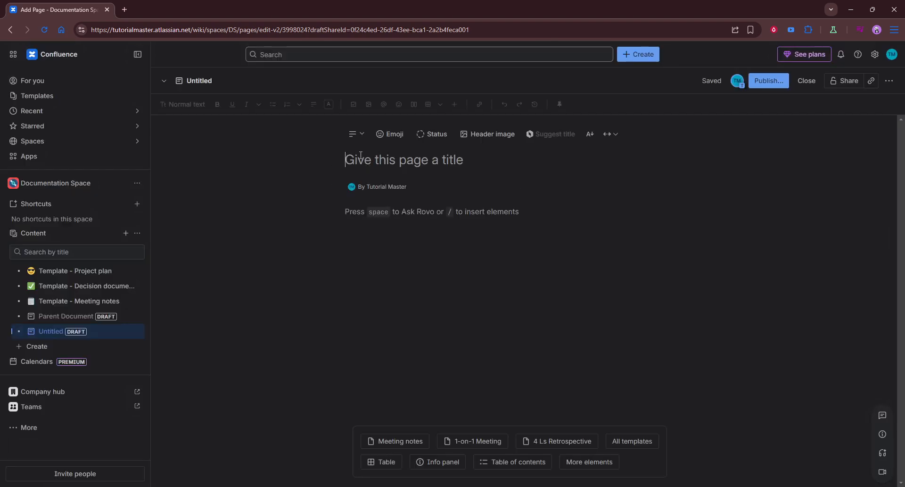
{"action": "type", "text": "Child"}
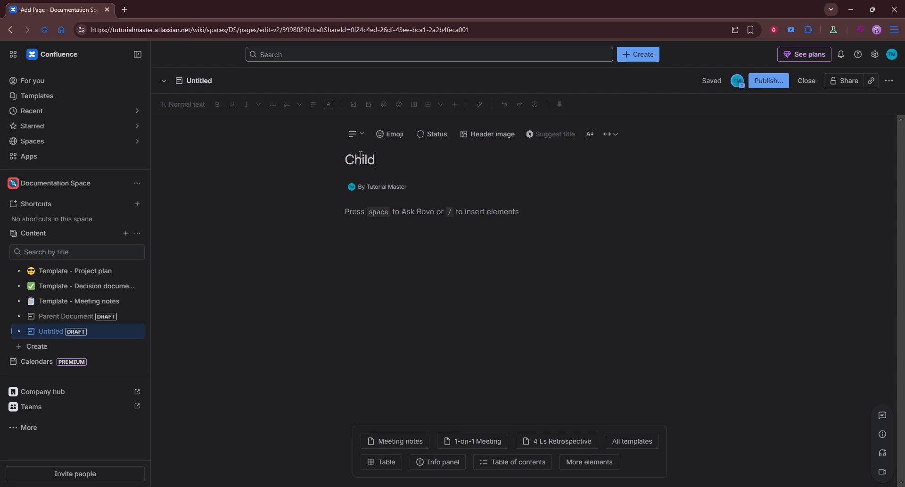
{"action": "type", "text": " document"}
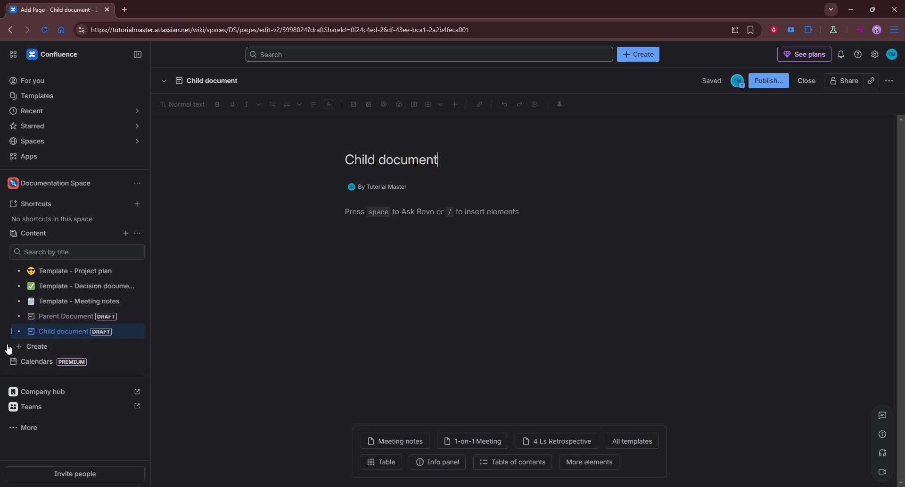
Try to move the Child document draft under the Parent Document draft in the content tree
{"action": "left_click_drag", "start_coordinate": [26, 334], "coordinate": [33, 324]}
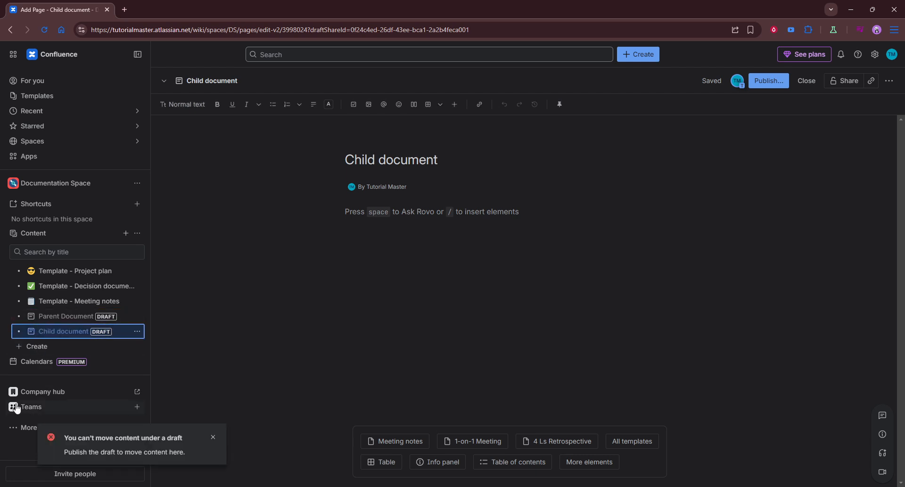
{"action": "left_click", "coordinate": [124, 336]}
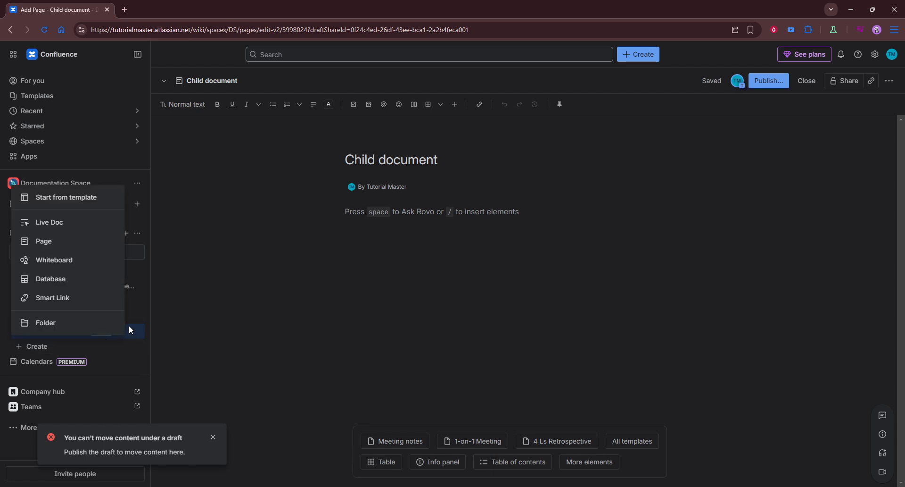
{"action": "left_click", "coordinate": [132, 320]}
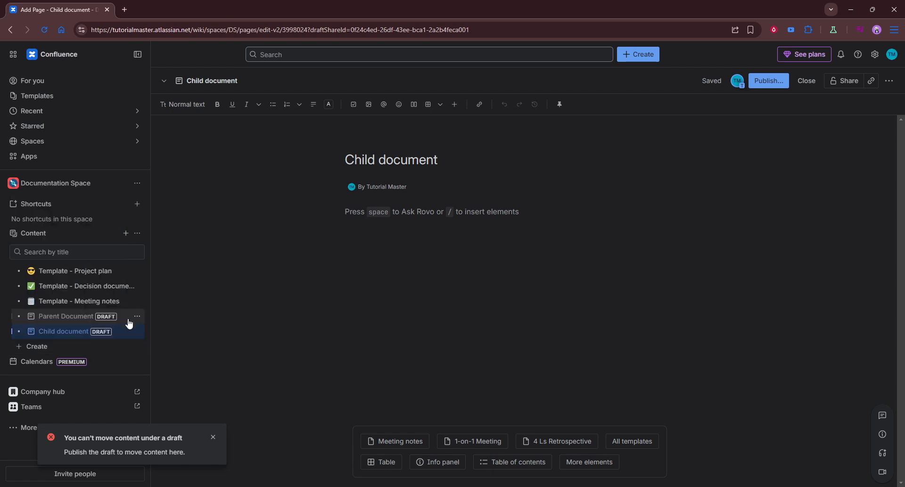
Publish the Parent Document page in Documentation Space with open general access
{"action": "left_click", "coordinate": [97, 319]}
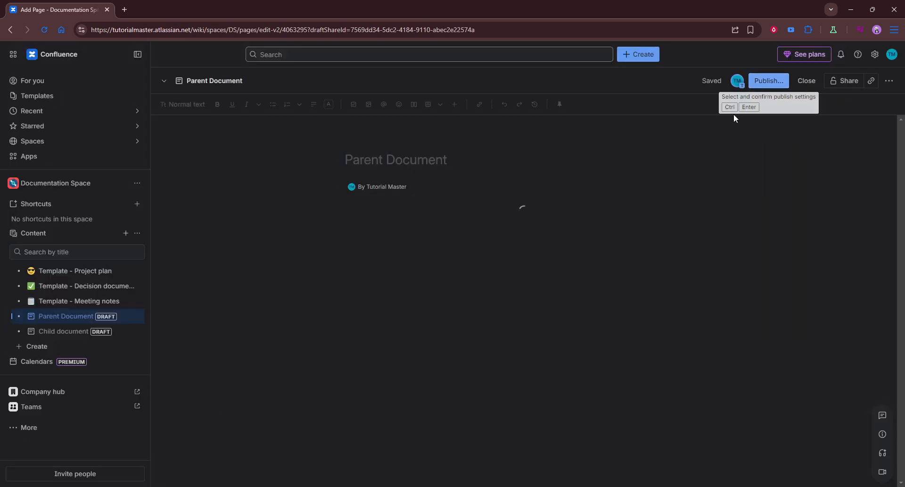
{"action": "left_click", "coordinate": [767, 80]}
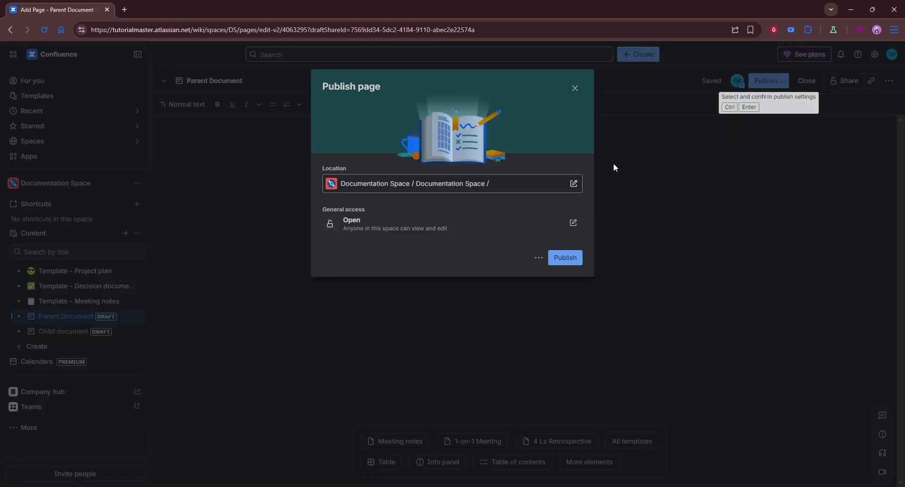
{"action": "left_click", "coordinate": [565, 258]}
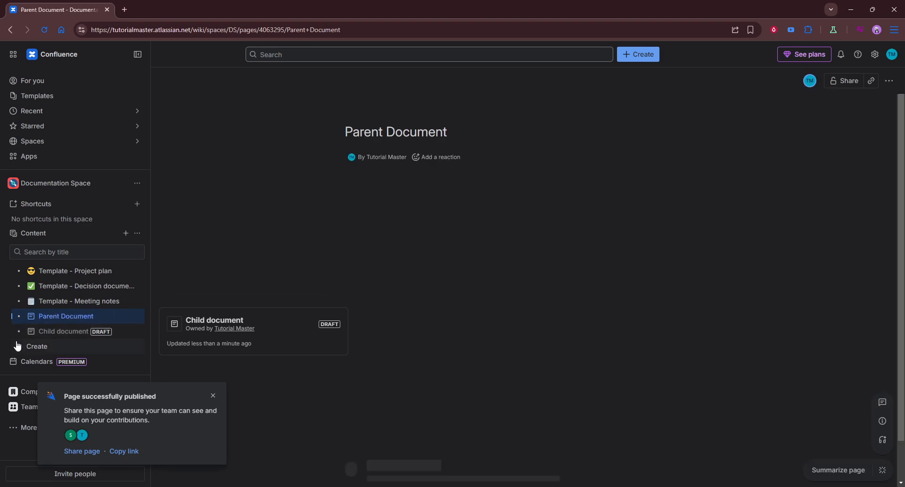
Nest the Child document draft under the published Parent Document in the content tree and open the draft
{"action": "mouse_move", "coordinate": [35, 332]}
{"action": "left_mouse_down"}
{"action": "mouse_move", "coordinate": [44, 318]}
{"action": "mouse_move", "coordinate": [36, 342]}
{"action": "left_mouse_up"}
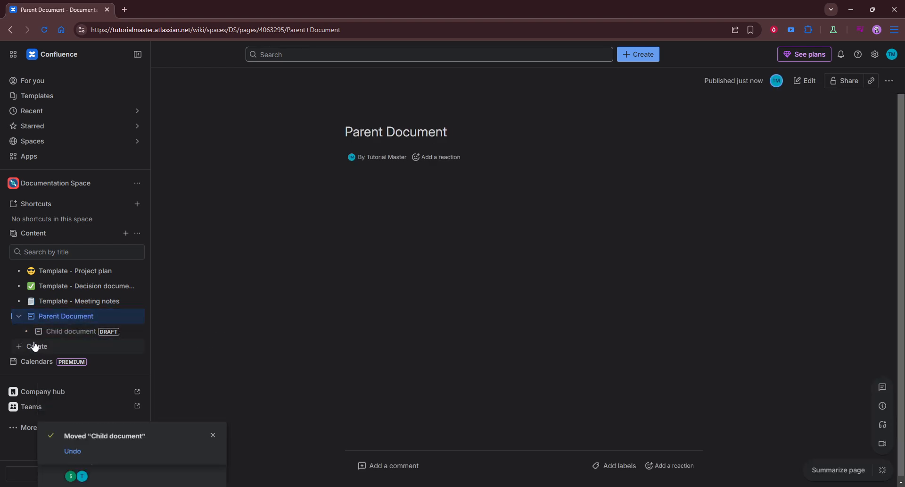
{"action": "left_click", "coordinate": [17, 319]}
{"action": "left_click", "coordinate": [18, 319]}
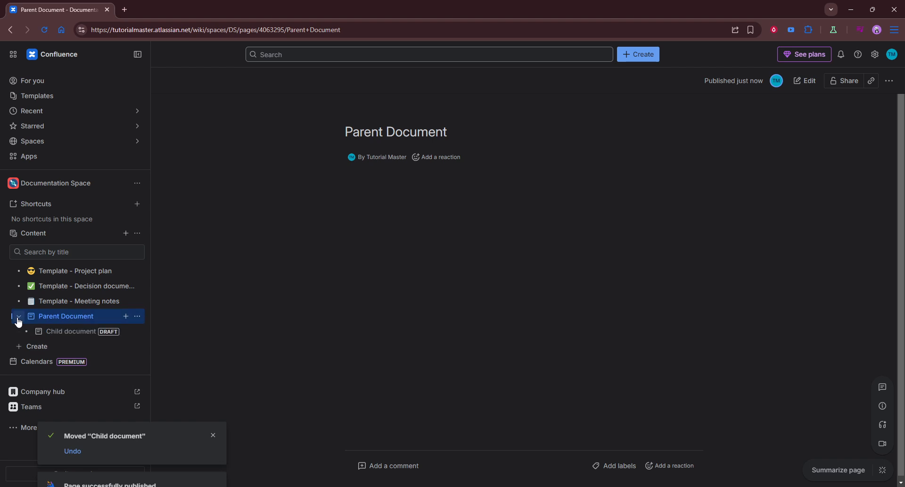
{"action": "left_click", "coordinate": [68, 335]}
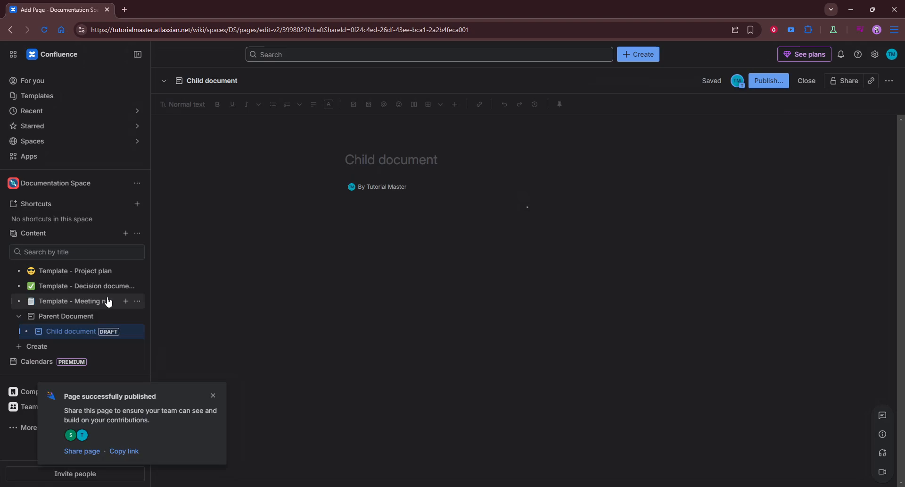
Open the Parent Document page for editing and insert a table with three columns and three rows in its body
{"action": "left_click", "coordinate": [74, 317]}
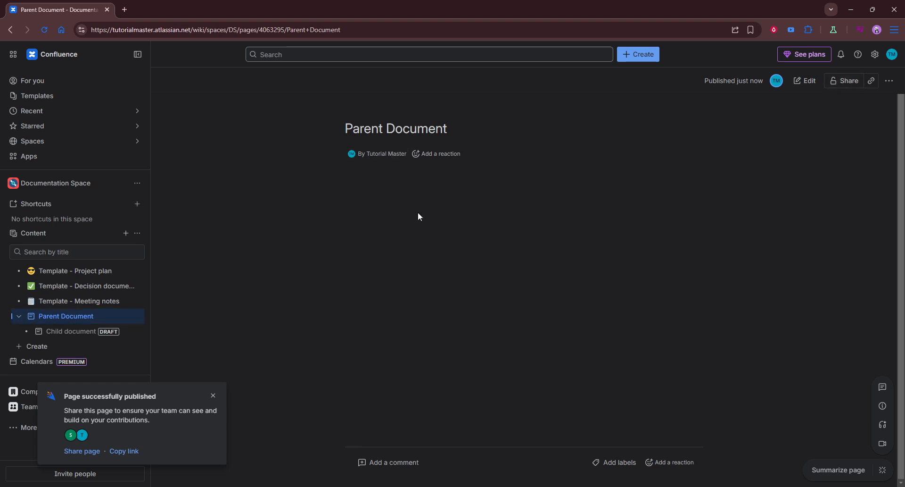
{"action": "left_click", "coordinate": [798, 84]}
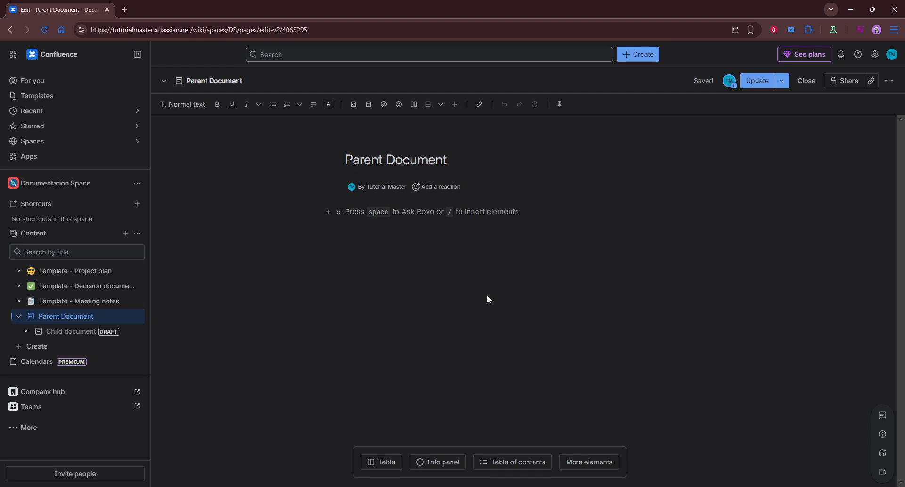
{"action": "left_click", "coordinate": [395, 463]}
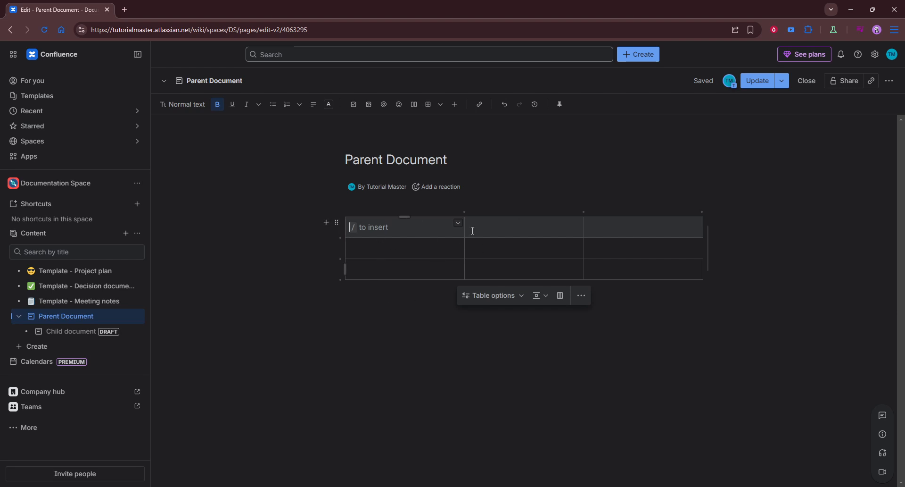
{"action": "left_click", "coordinate": [430, 322]}
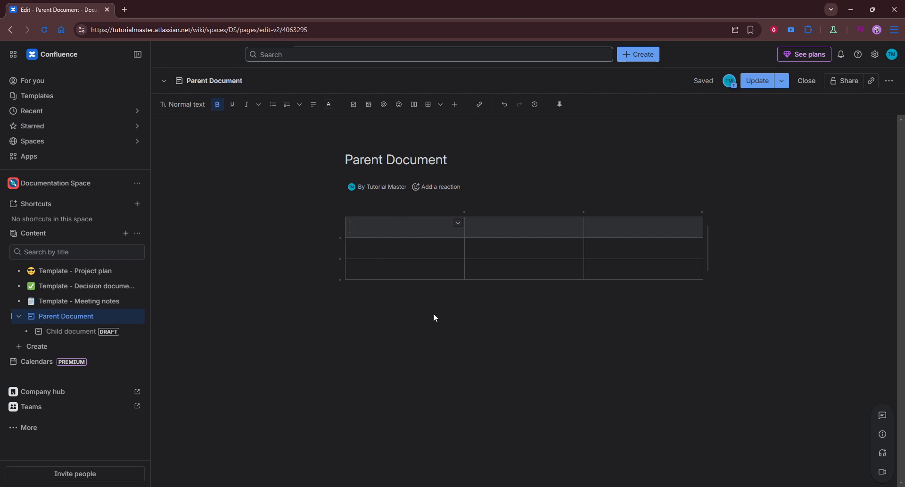